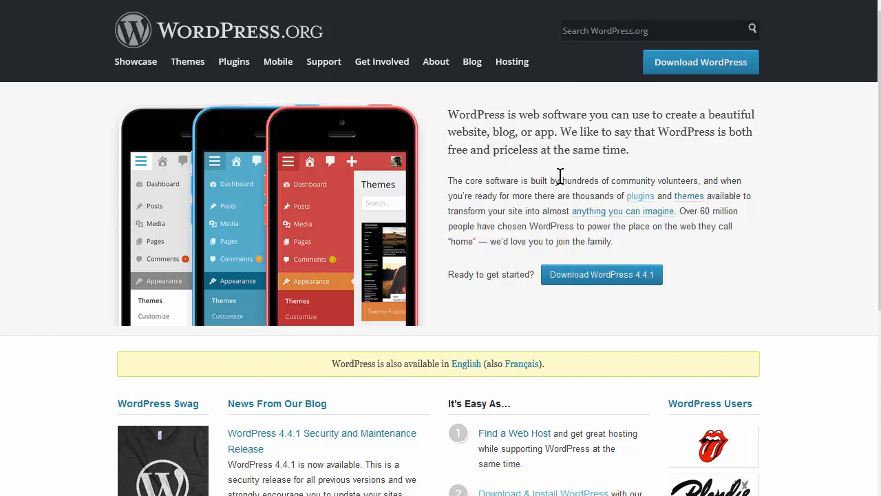
Download the WordPress 4.4.1 zip package from WordPress.org and save the file
click(691, 62)
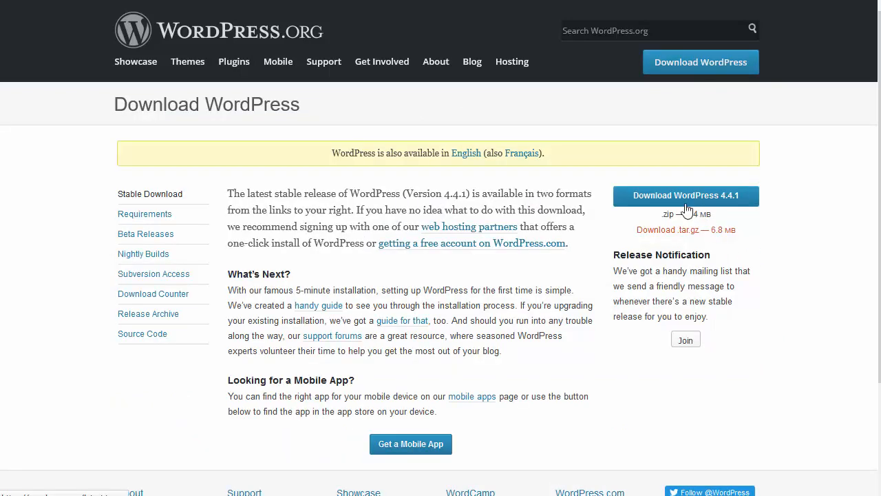
click(668, 198)
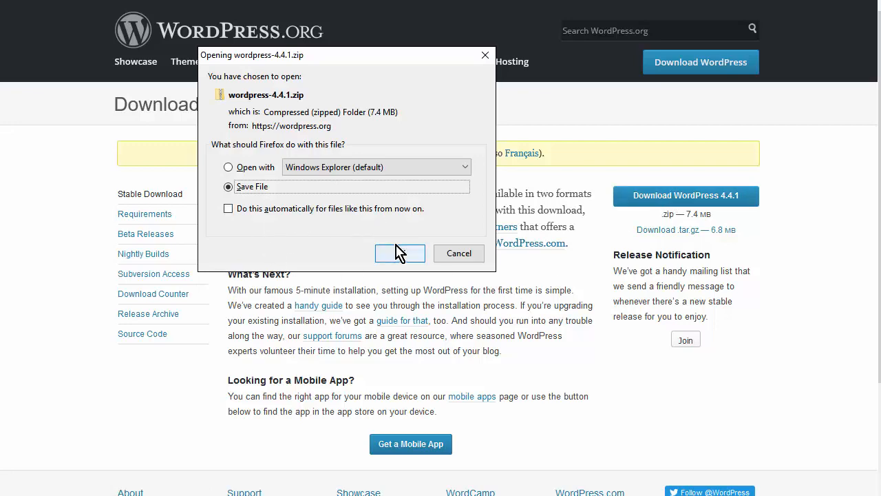
click(398, 254)
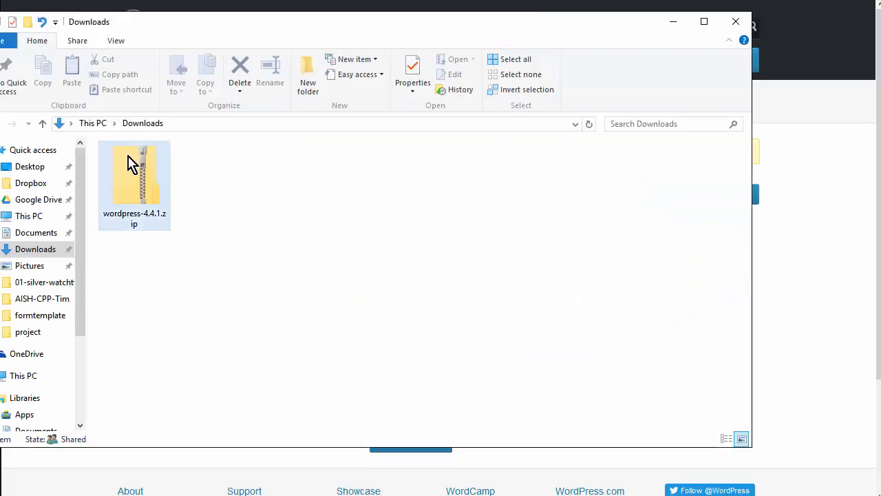
Extract wordpress-4.4.1.zip with 7-Zip into a wordpress-4.4.1 folder inside Downloads
click(131, 164)
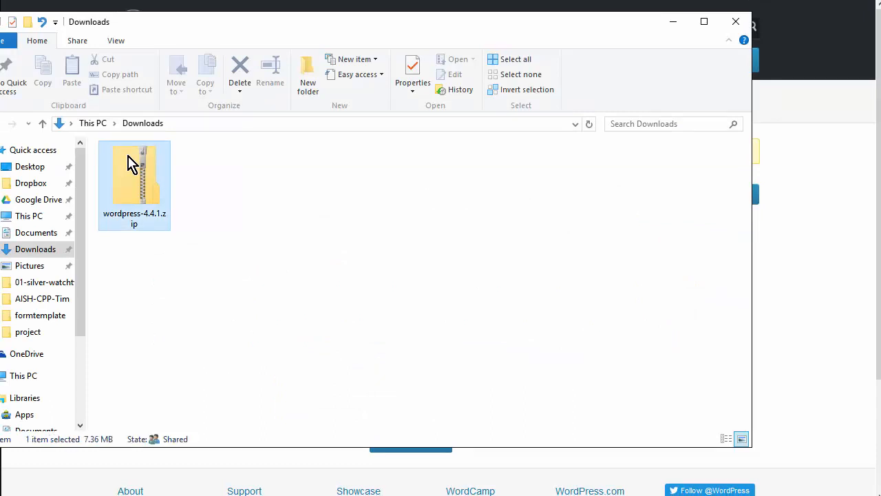
right_click(131, 163)
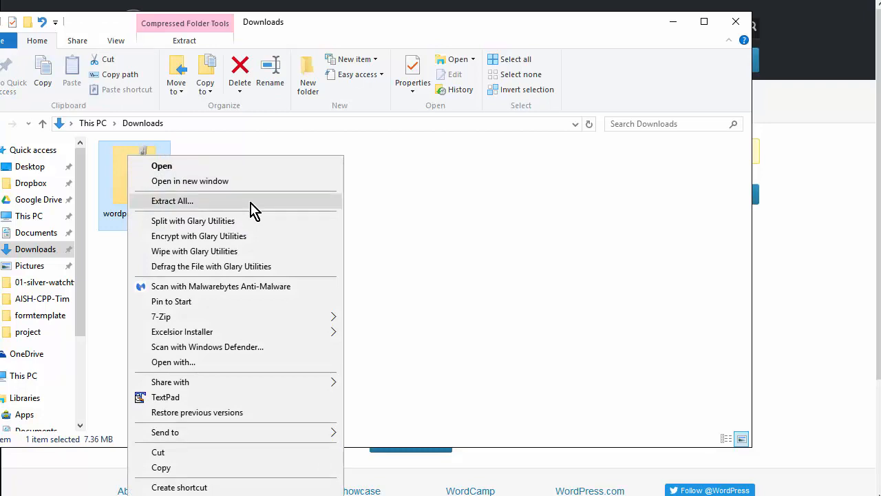
mouse_move(256, 318)
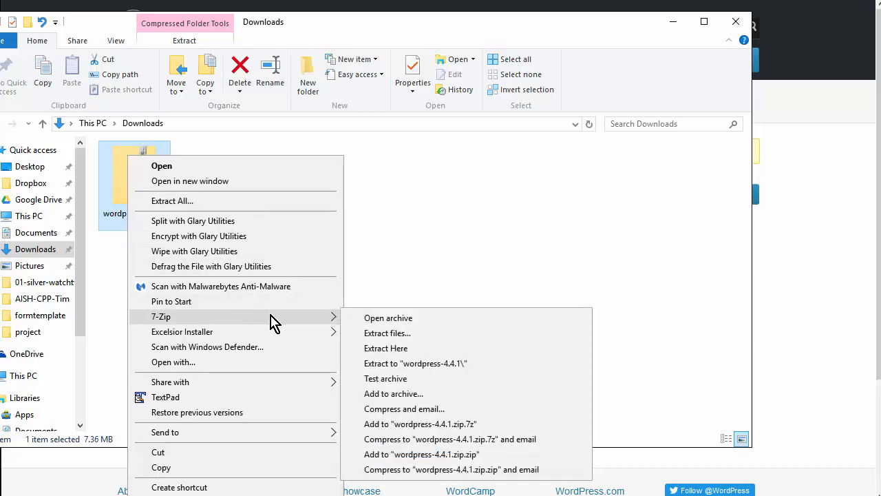
click(424, 334)
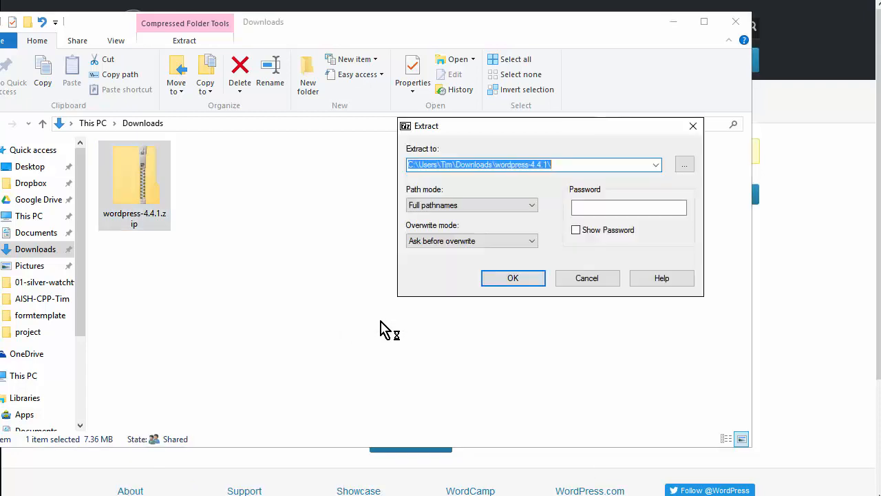
click(513, 279)
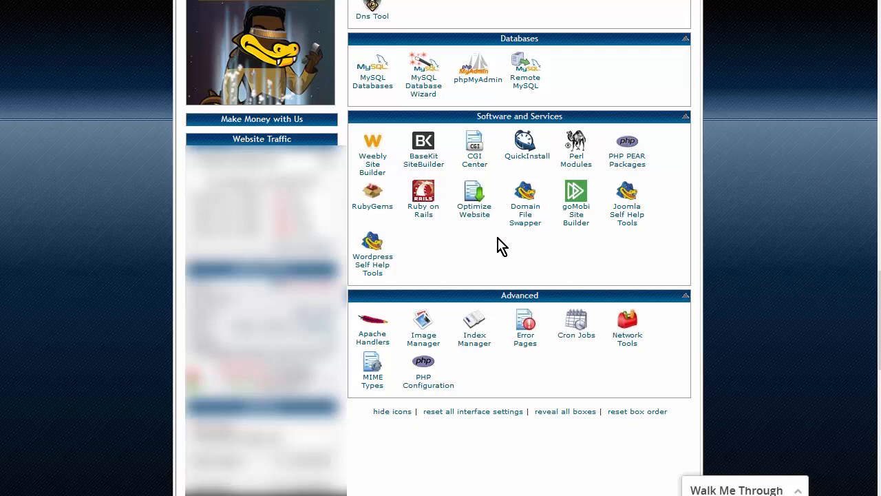
Create a new database with the suffix "ar" using the HostGator MySQL Database Wizard
click(427, 69)
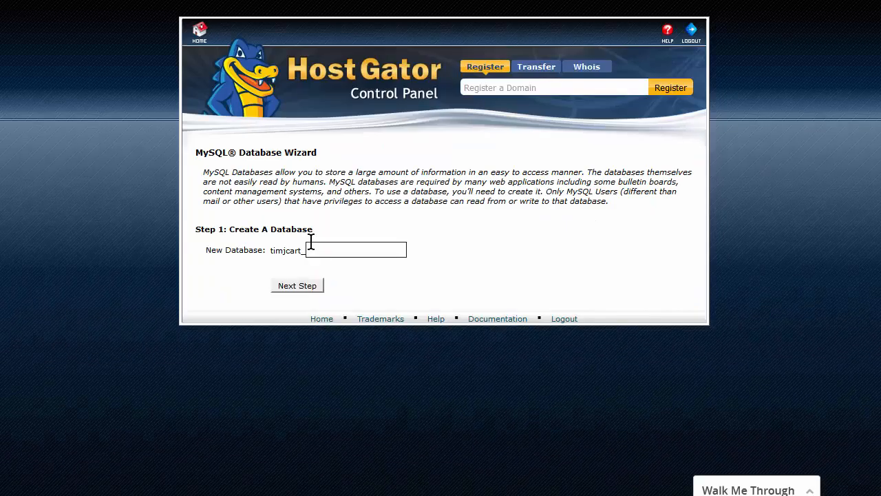
text(ar)
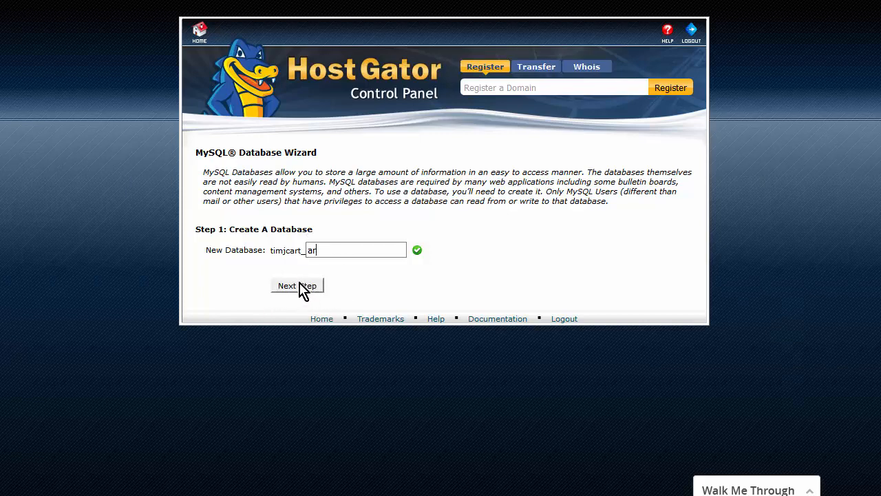
key(Return)
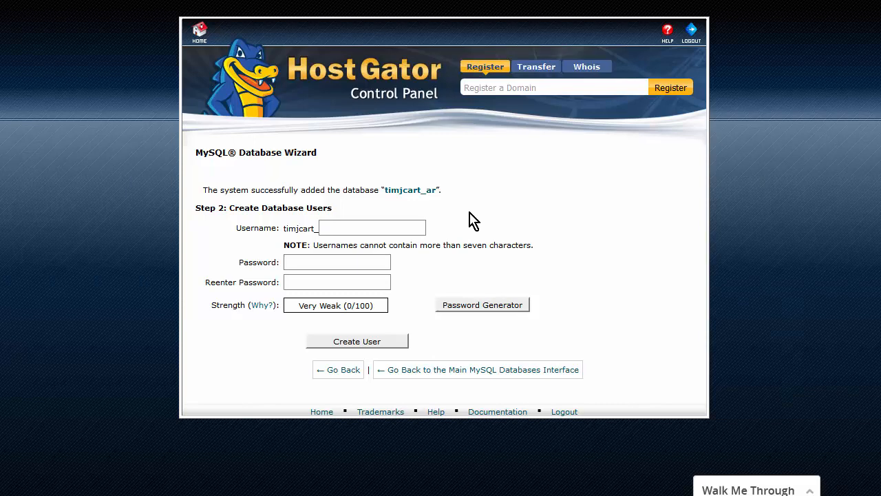
Set the database username suffix to "ar" and fill the password fields with a generated password, copying it as well
text(ar)
key(Tab)
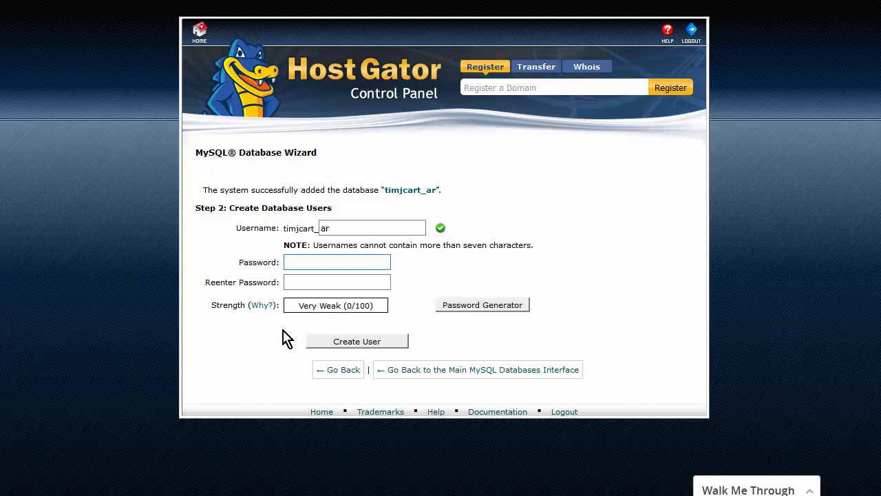
click(480, 309)
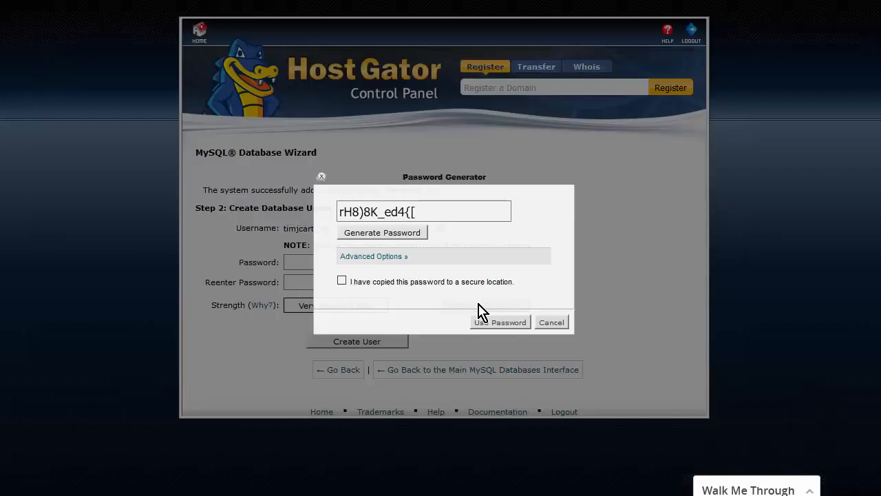
drag(435, 213, 272, 214)
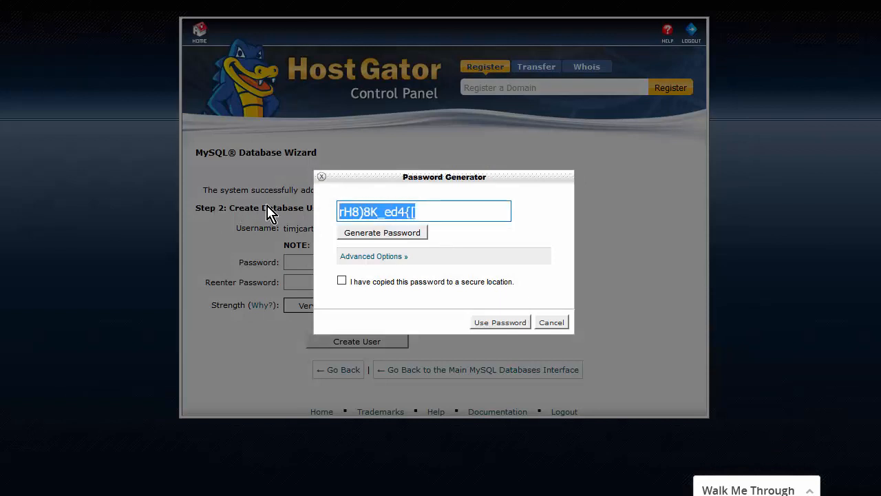
right_click(380, 211)
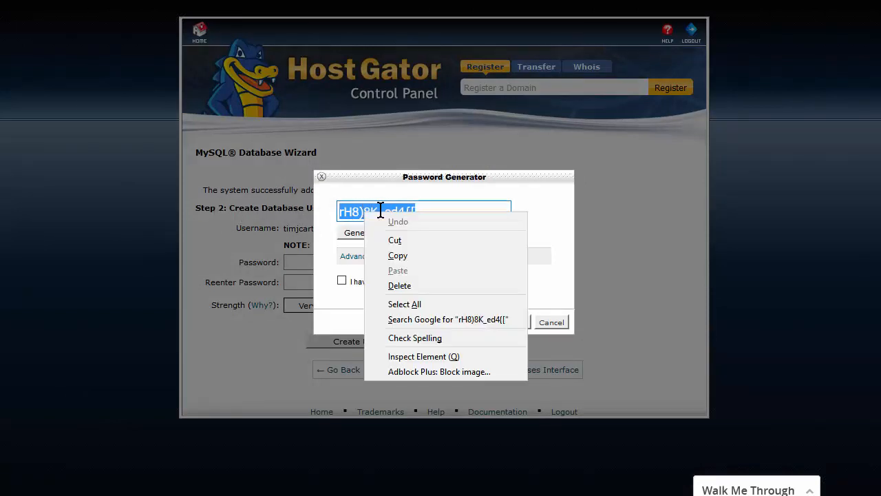
click(413, 258)
click(342, 281)
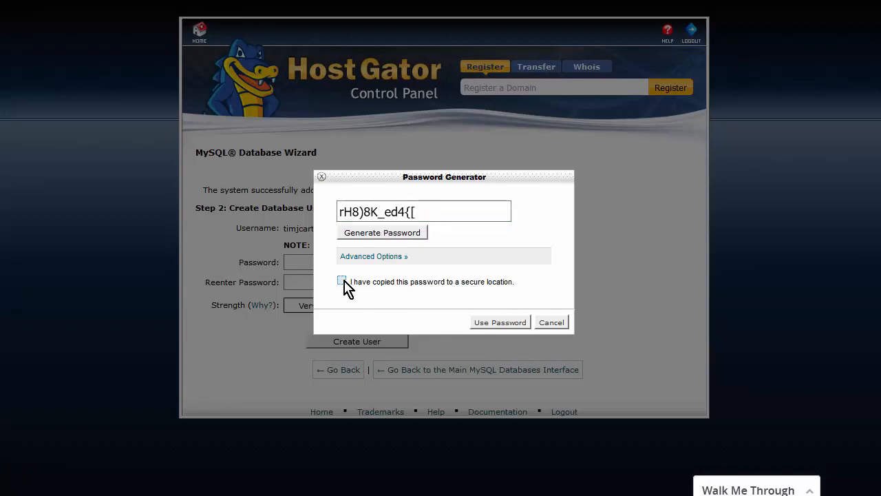
click(507, 323)
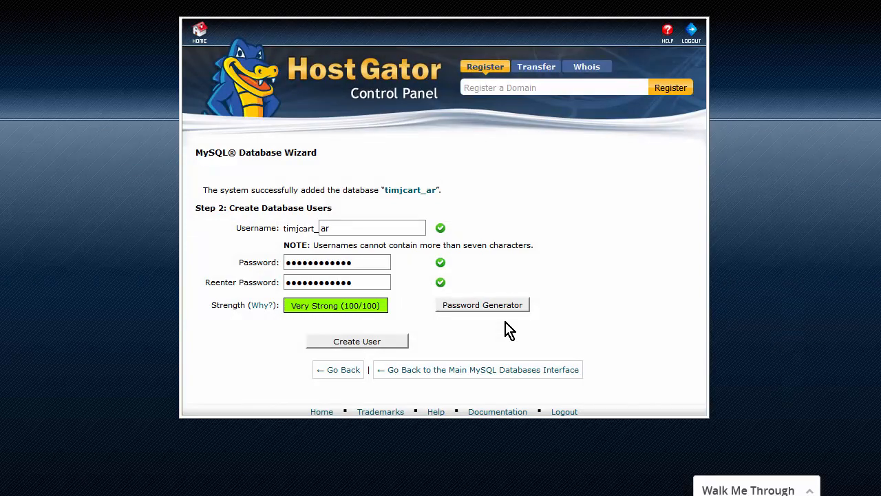
Switch to Notepad, paste the generated database password into the untitled note and return to the database wizard
key(alt+Tab)
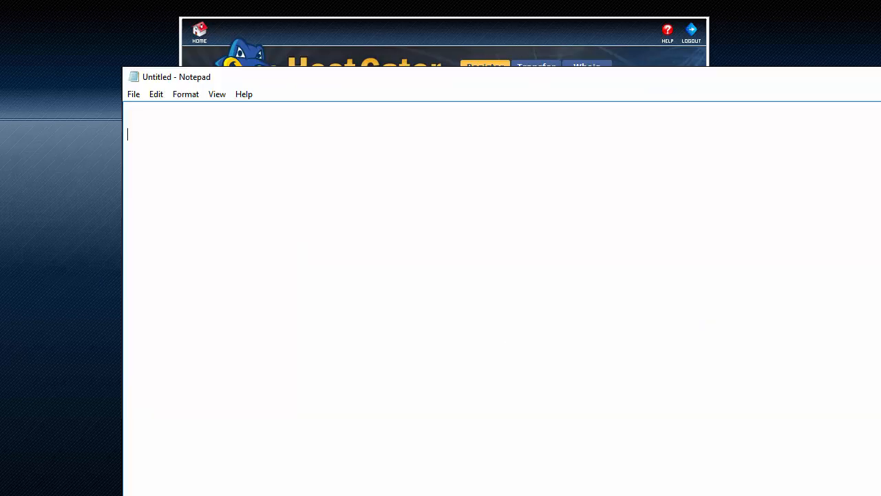
key(ctrl+v)
click(75, 113)
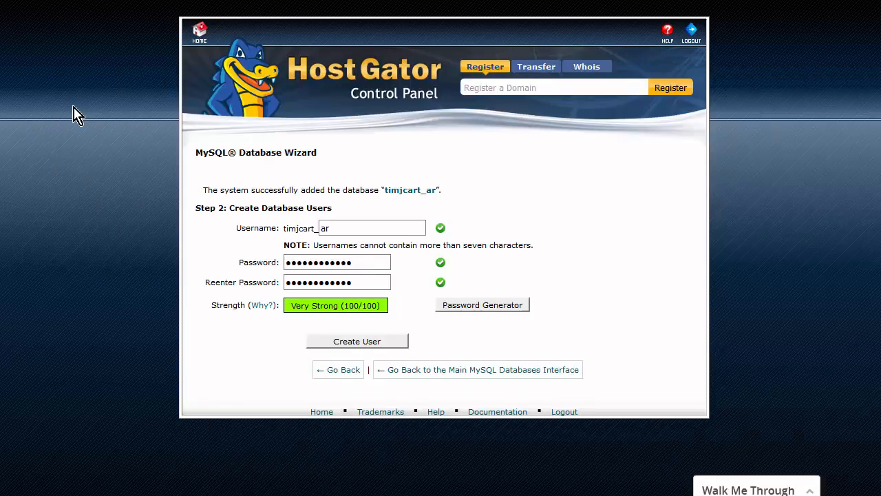
Create the database user and grant it all privileges on the new database
click(372, 341)
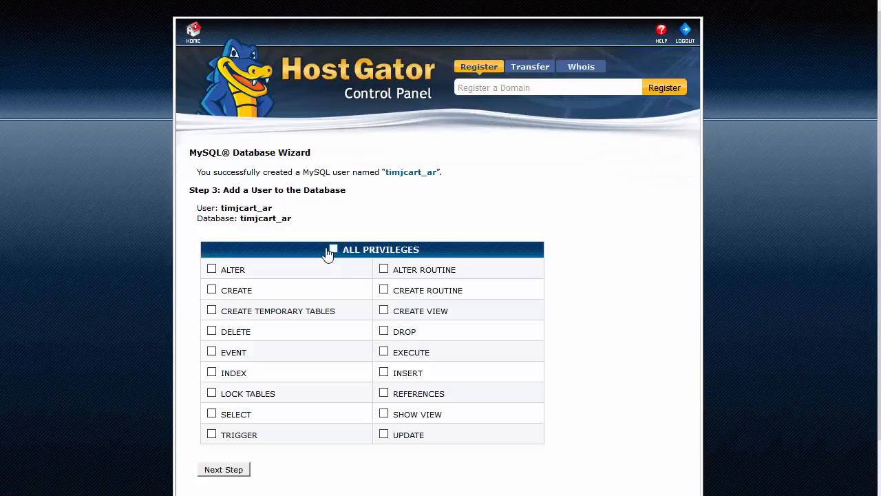
click(334, 250)
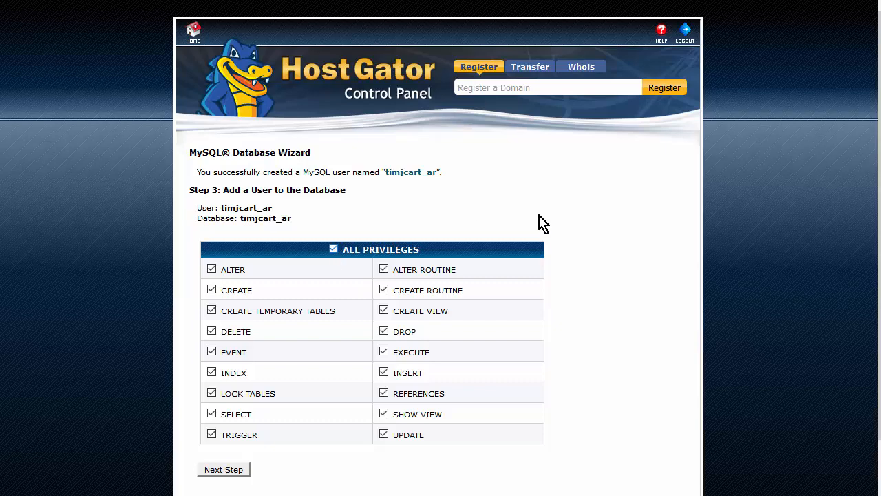
scroll(540, 224, down, 2)
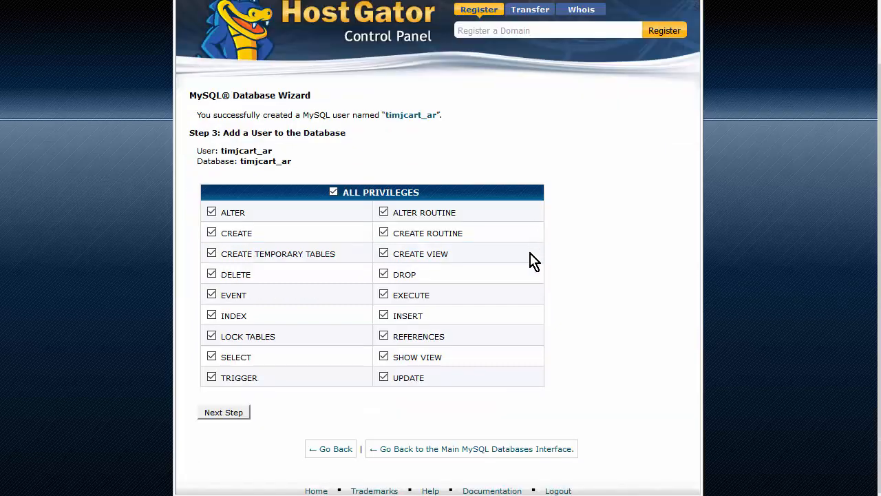
click(219, 412)
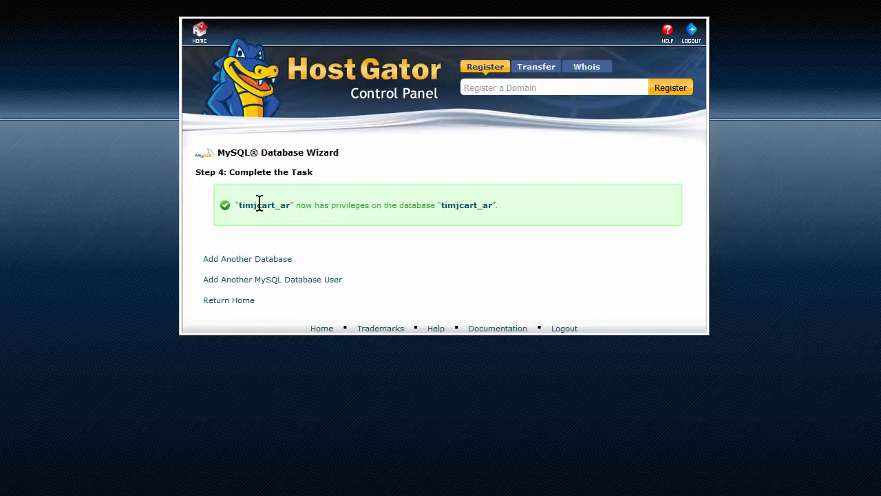
Copy the wizard's completion line naming the user and database into the Notepad note, then return to the wizard
drag(236, 205, 484, 216)
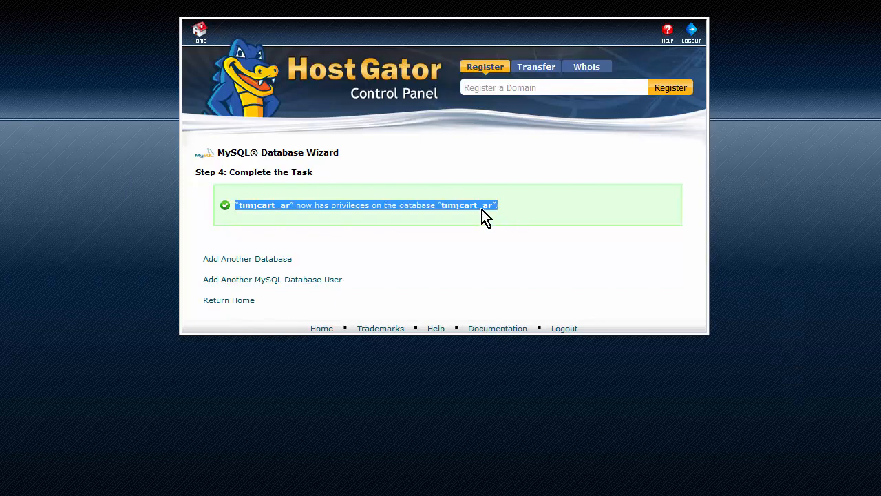
right_click(479, 209)
click(520, 222)
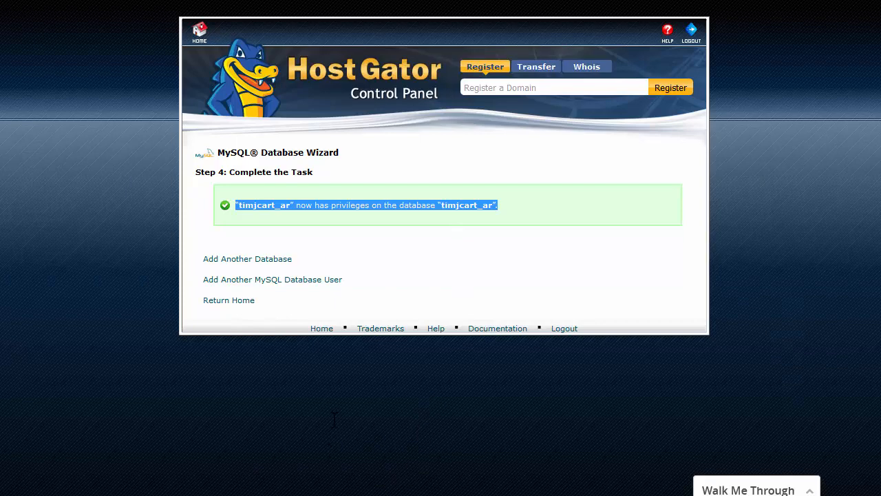
key(alt+Tab)
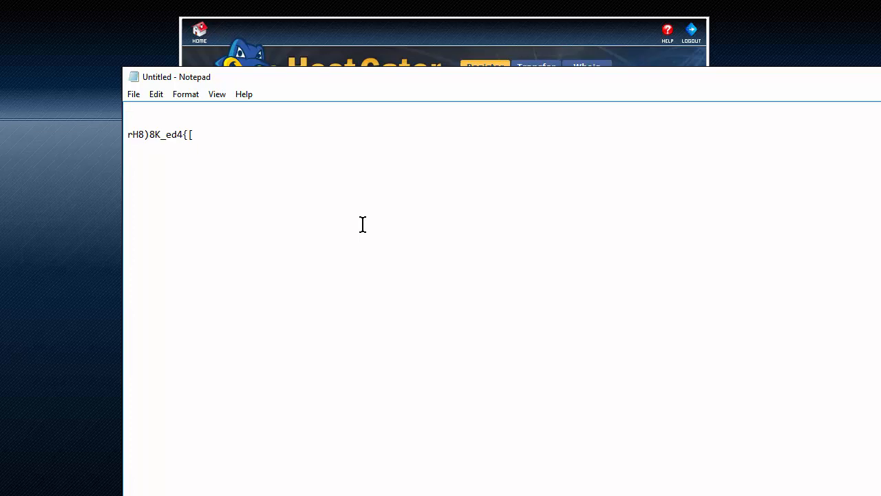
key(ctrl+v)
key(alt+Tab)
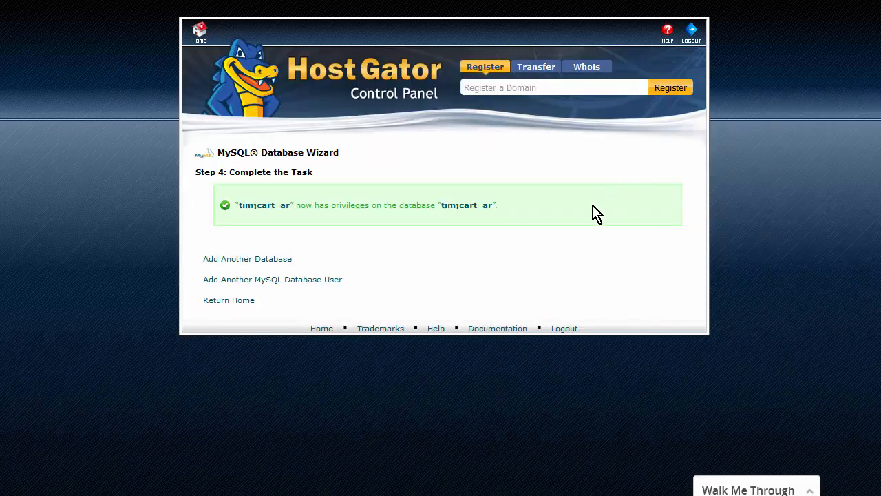
Return to the hosting control panel's home page and open phpMyAdmin
click(199, 40)
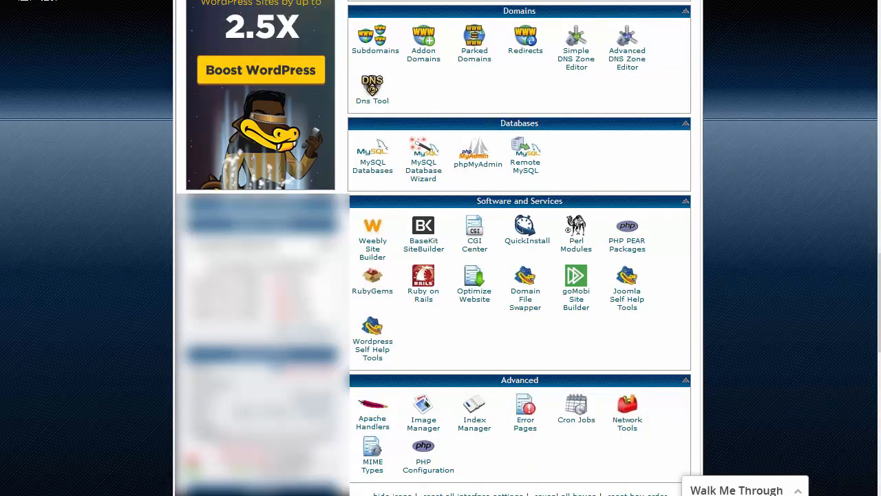
click(471, 163)
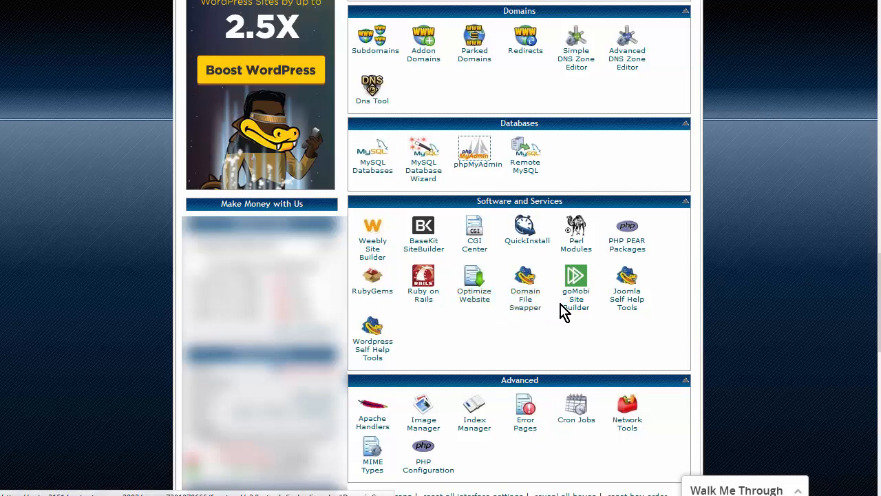
Switch to FileZilla and open the extracted wordpress folder inside wordpress-4.4.1 on the local site
key(alt+Tab)
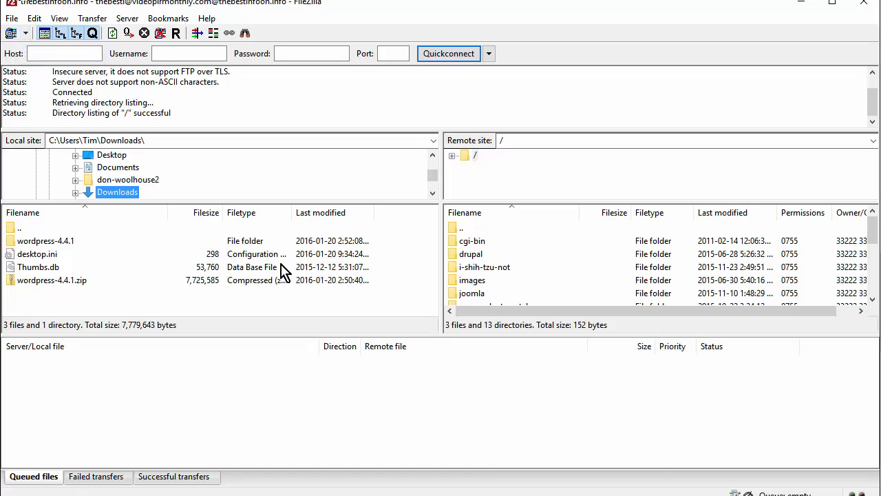
double_click(68, 243)
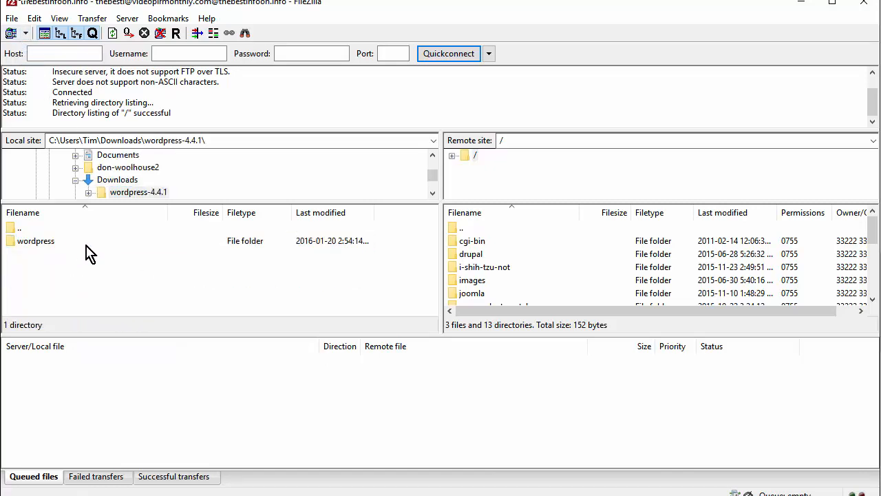
double_click(54, 243)
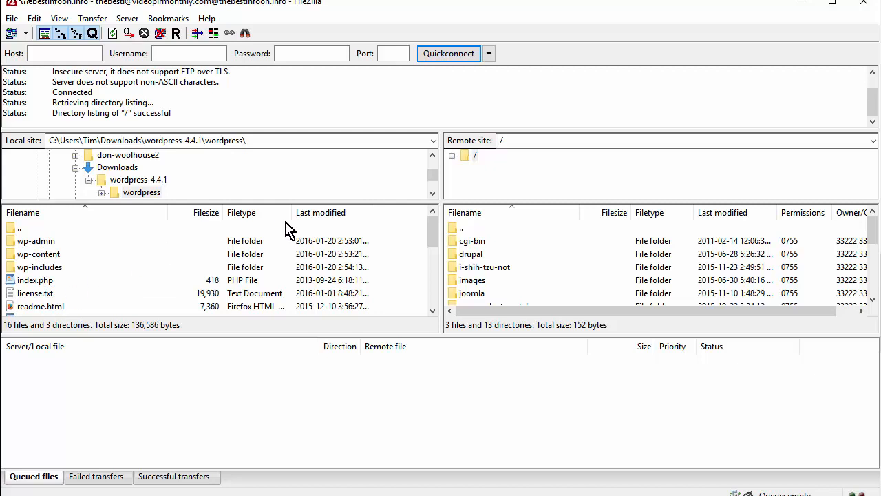
Create a directory named ar in the remote site's root and open it
click(478, 230)
right_click(480, 236)
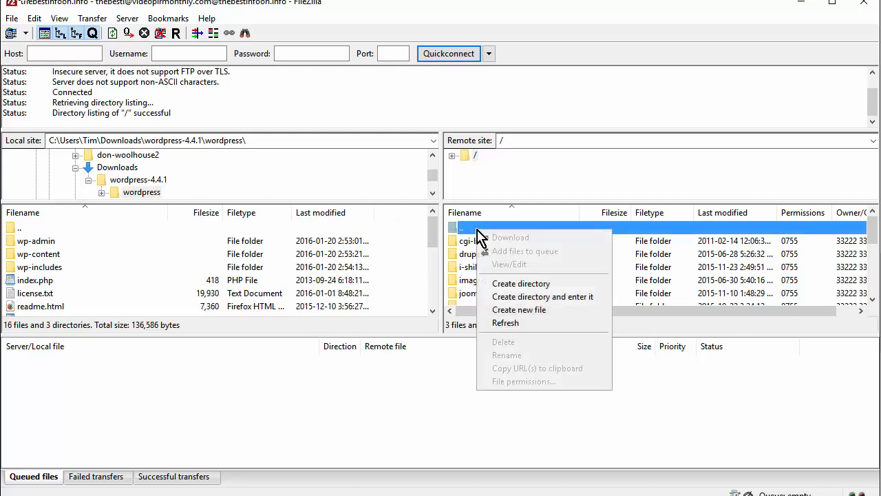
click(518, 283)
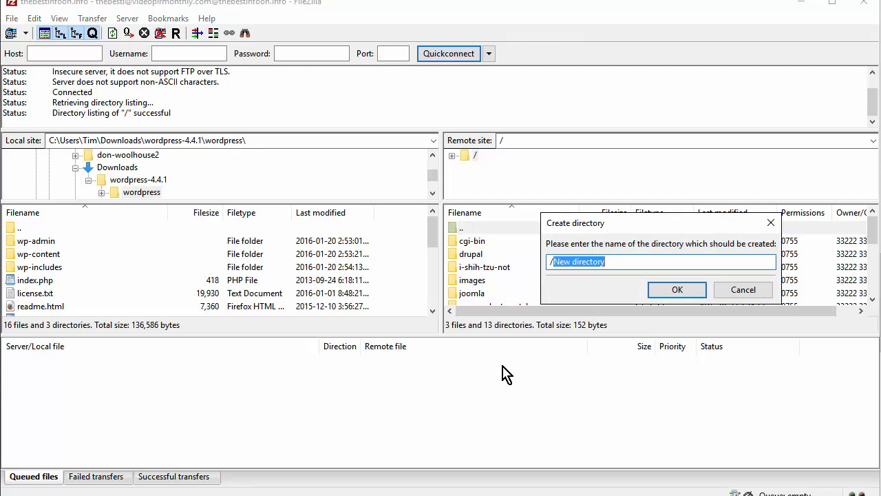
text(ar)
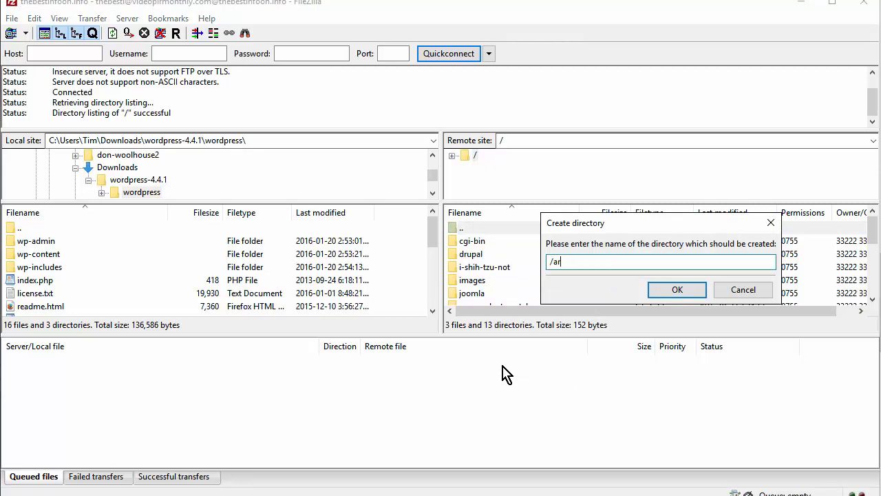
key(Return)
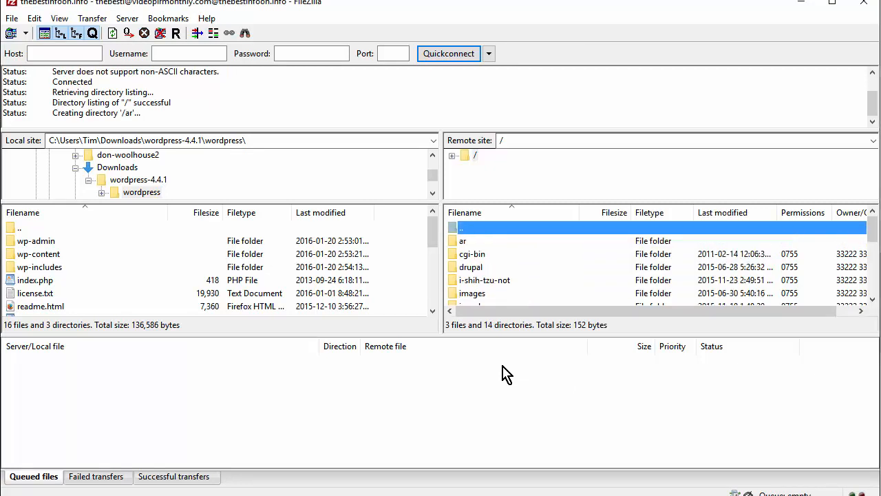
click(464, 241)
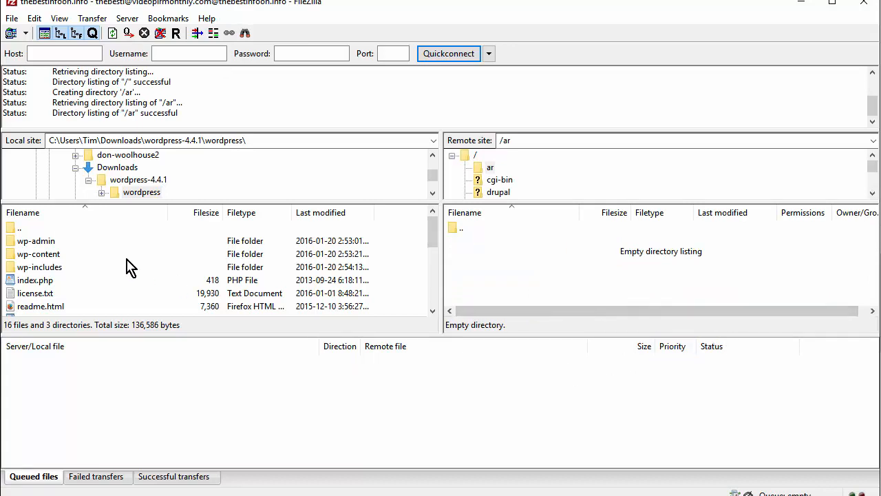
Upload all files and folders from the local wordpress folder into the remote ar directory
click(42, 241)
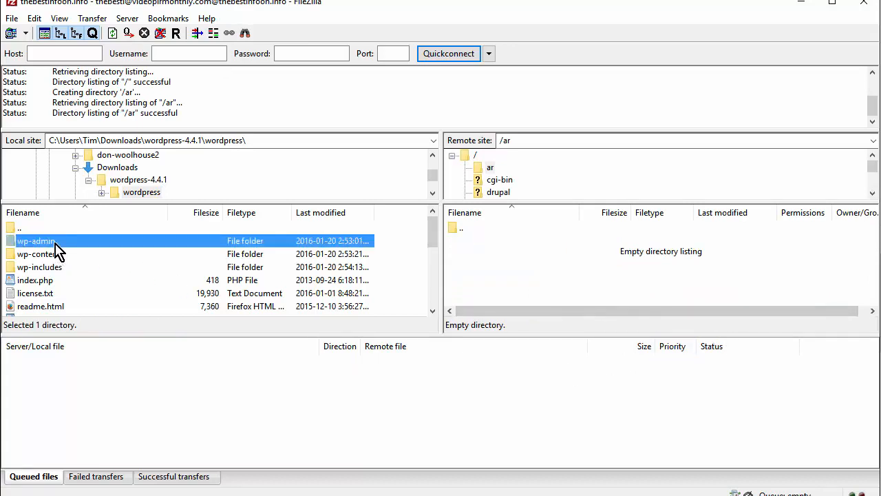
key(ctrl+a)
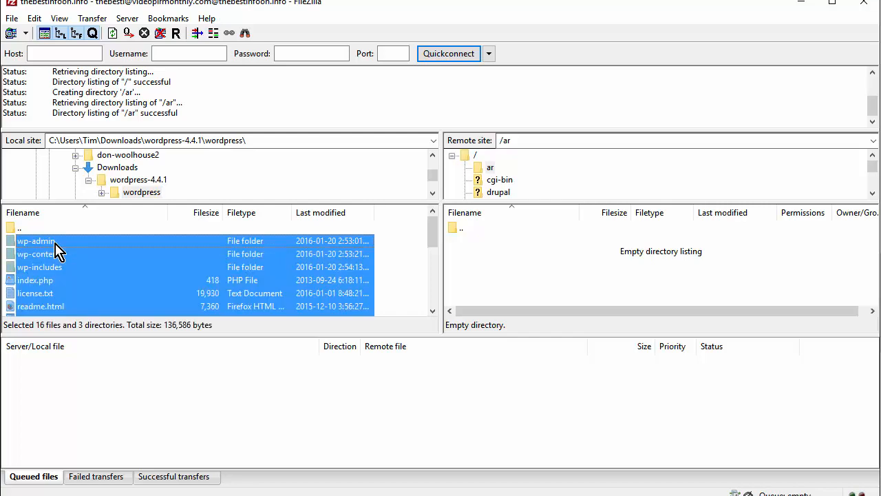
right_click(59, 244)
click(74, 252)
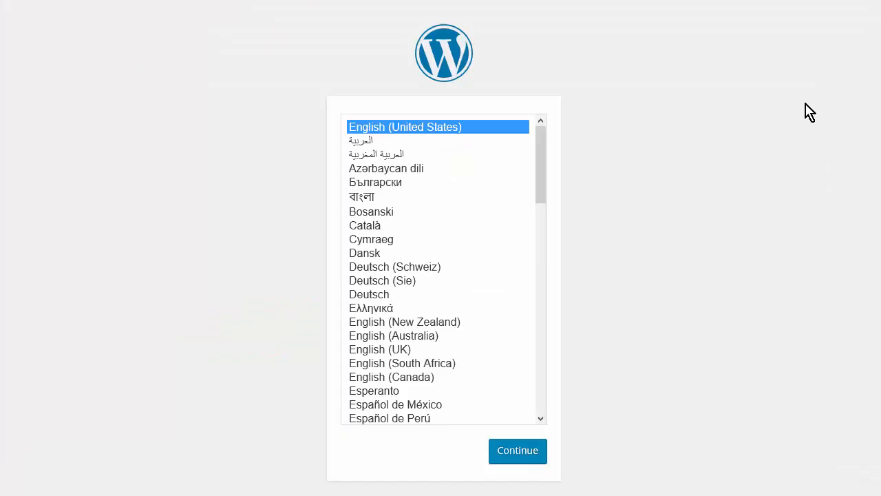
Continue the WordPress setup in English (United States) and proceed to the database connection details form
key(Tab)
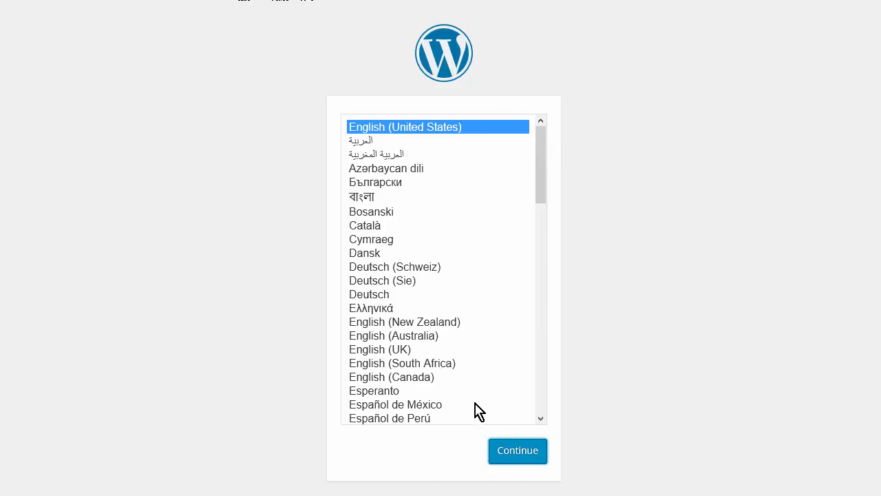
click(526, 452)
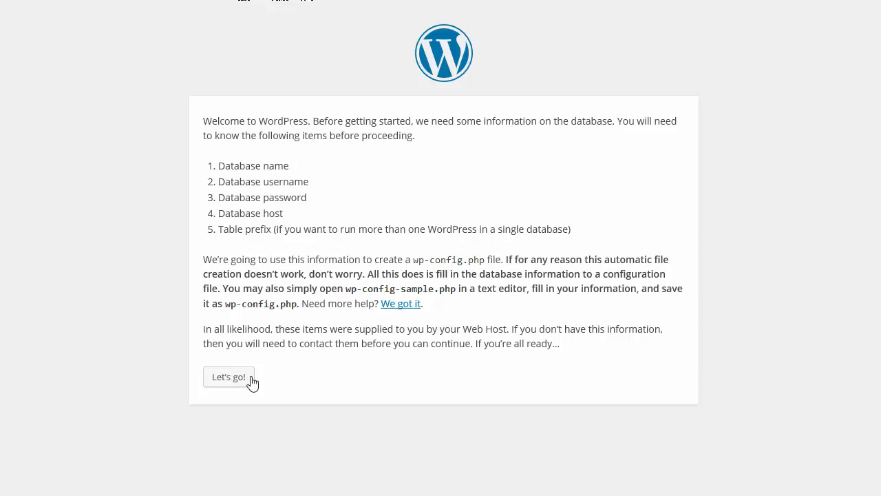
click(228, 379)
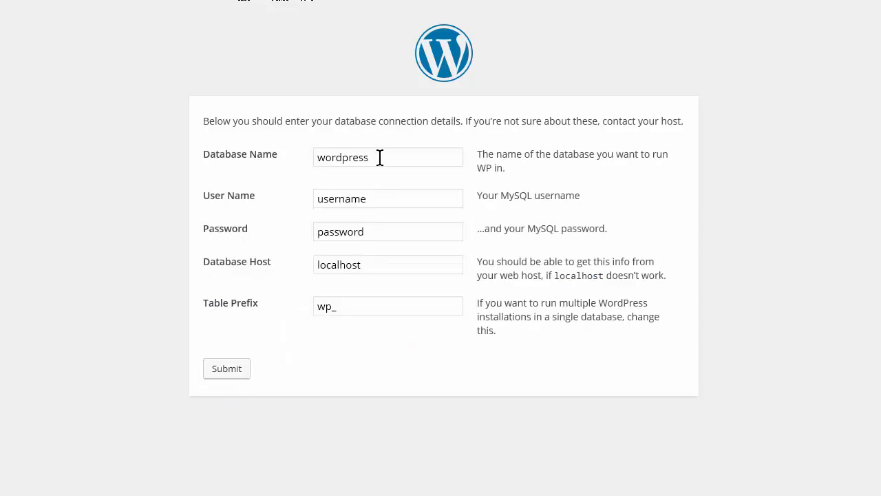
Copy the database name from the Notepad note and enter it as both the Database Name and the User Name
key(alt+Tab)
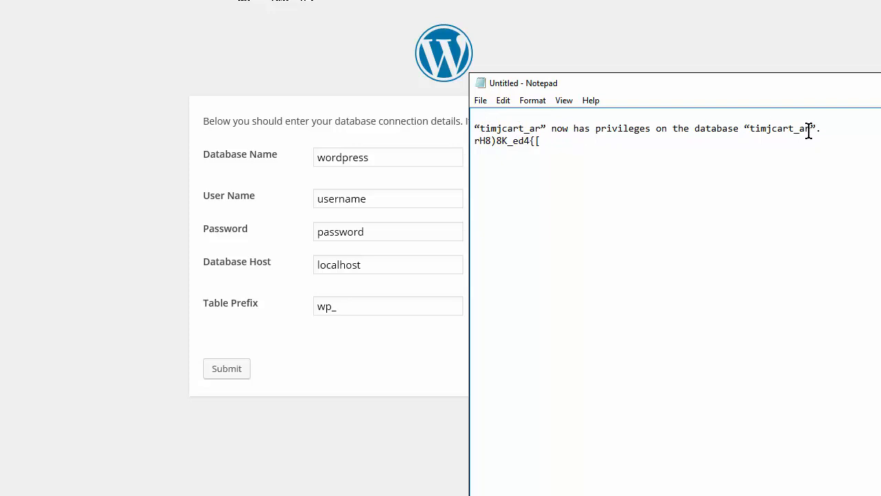
drag(811, 129, 748, 129)
right_click(769, 129)
click(809, 174)
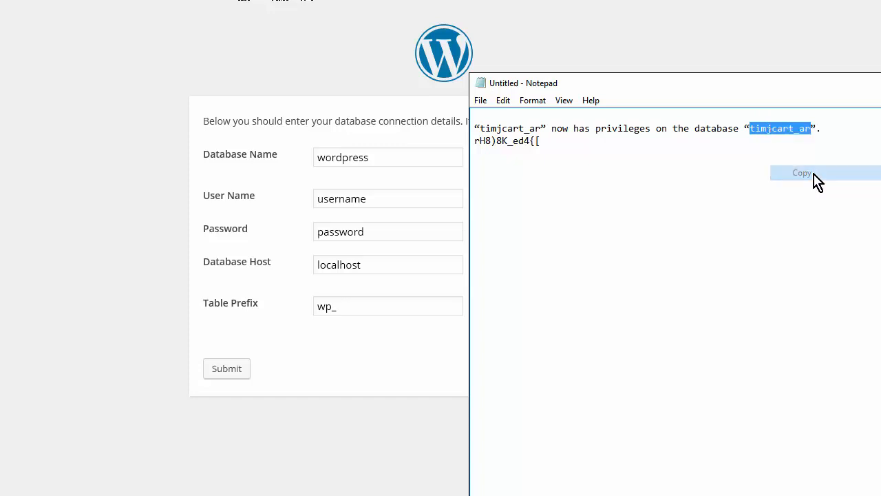
click(64, 163)
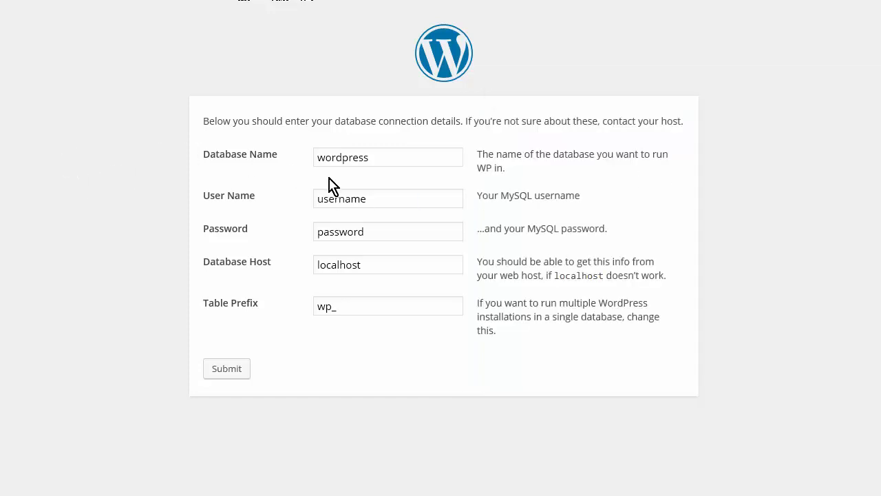
drag(385, 153, 248, 163)
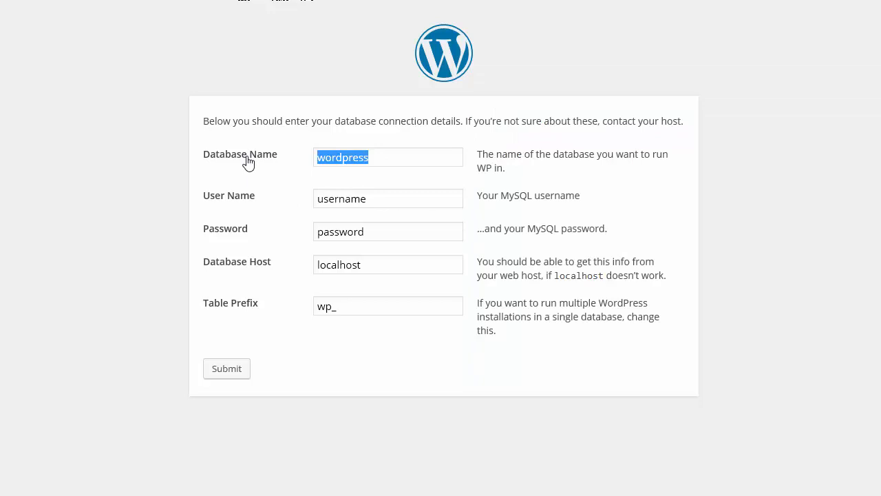
key(ctrl+v)
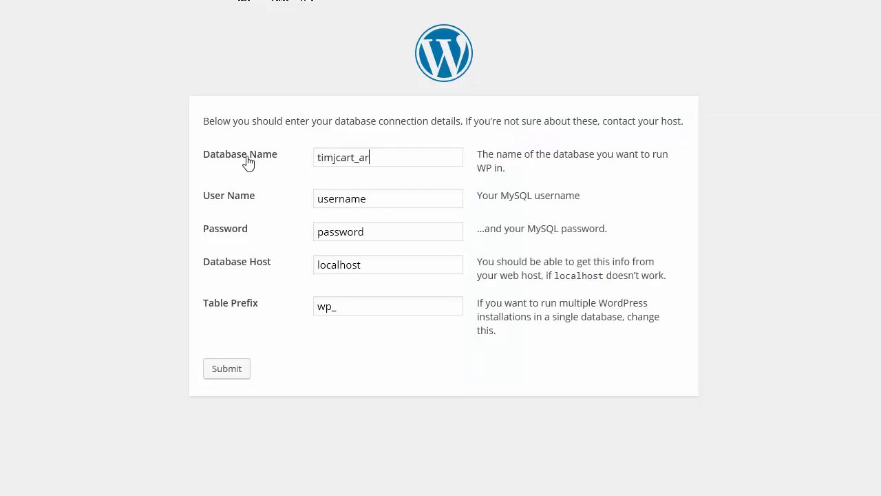
key(Tab)
key(ctrl+v)
key(Tab)
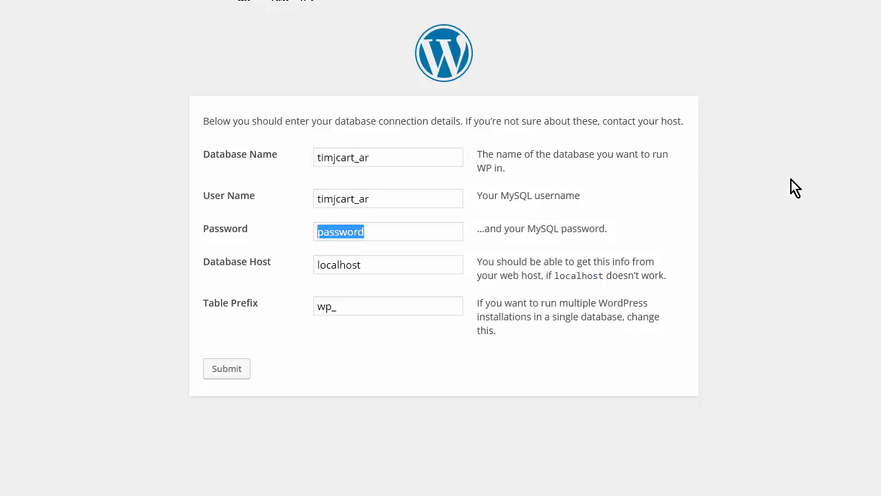
Copy the database password from the Notepad note and paste it into the setup form's Password field
key(alt+Tab)
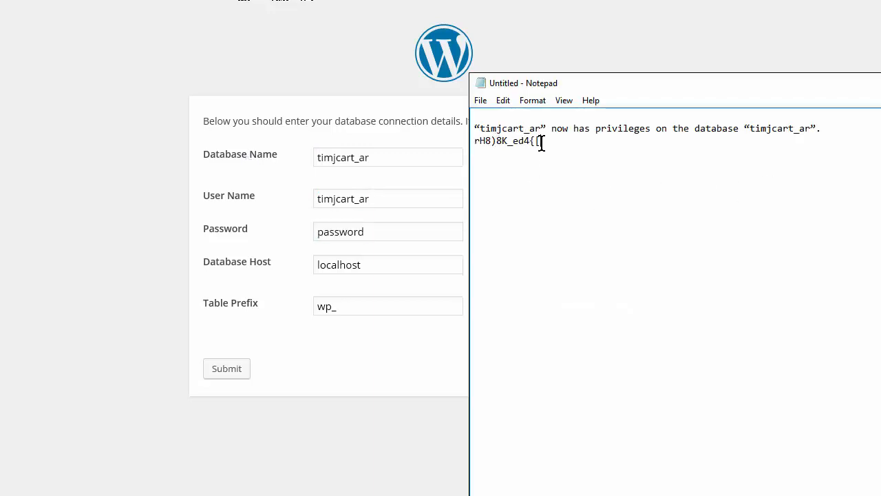
drag(542, 142, 469, 142)
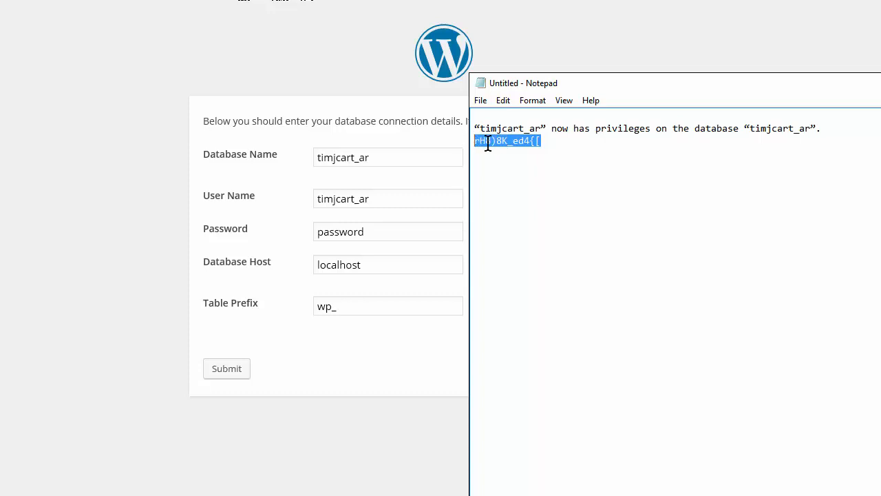
right_click(500, 146)
click(550, 189)
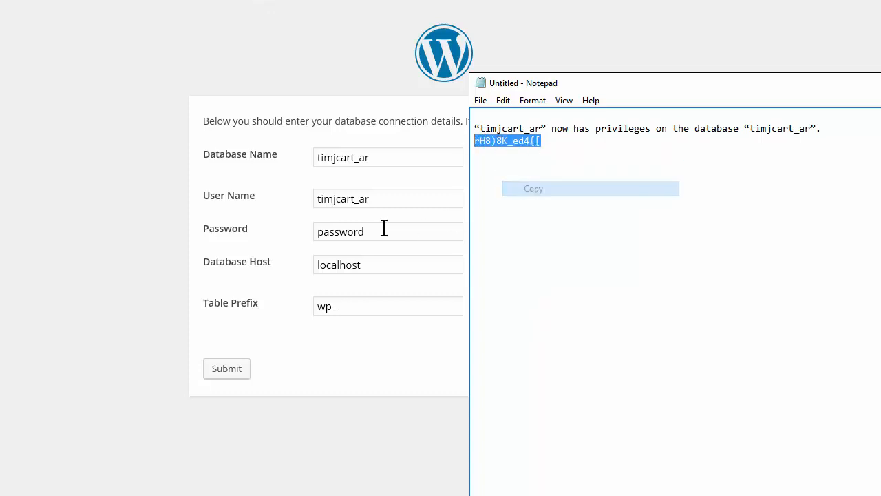
click(371, 232)
drag(371, 232, 204, 225)
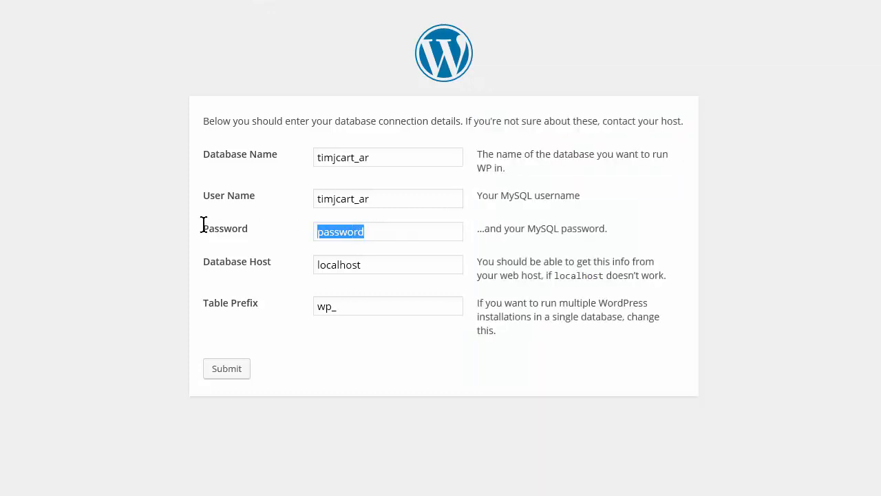
key(ctrl+v)
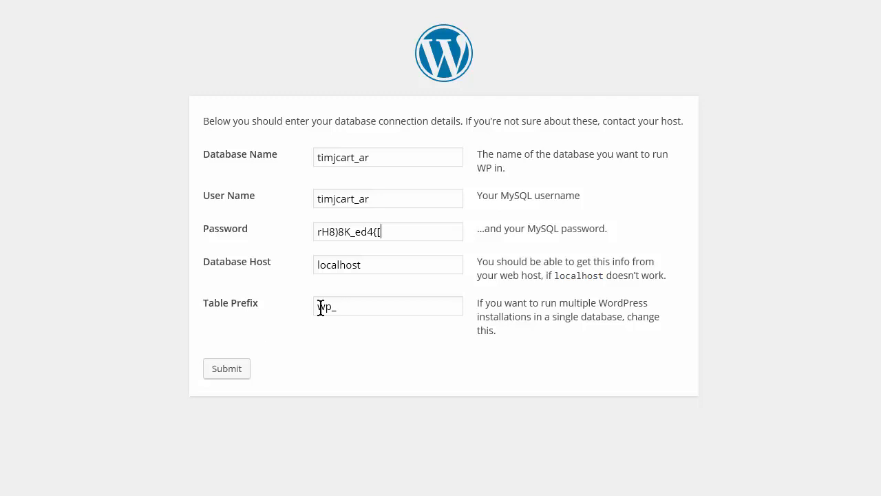
Set the table prefix to ar_, submit the database details and run the install
drag(334, 311, 261, 321)
text(ar_)
click(232, 372)
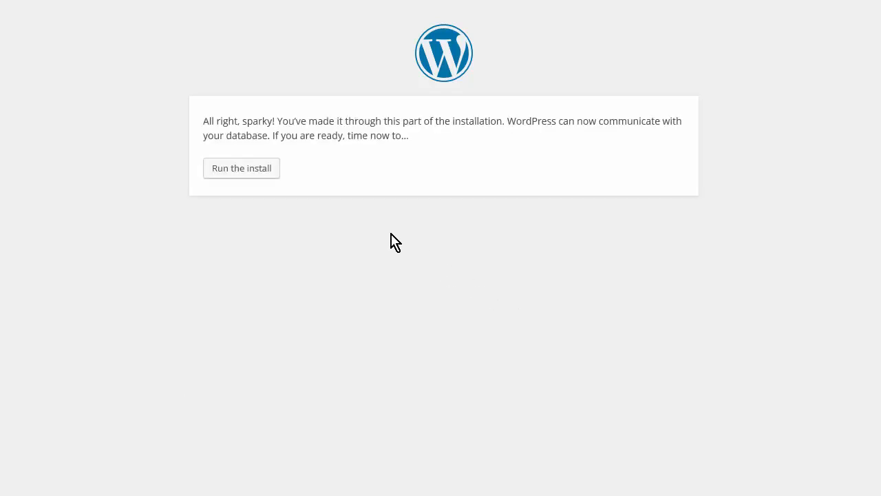
click(242, 175)
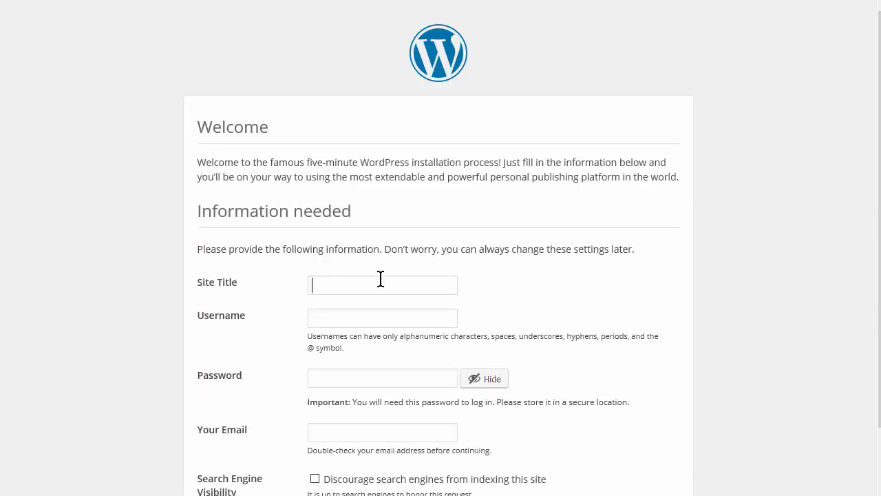
Fill in the site title "Test ar", the username admin, the admin password and the e-mail, and install WordPress
scroll(380, 279, down, 2)
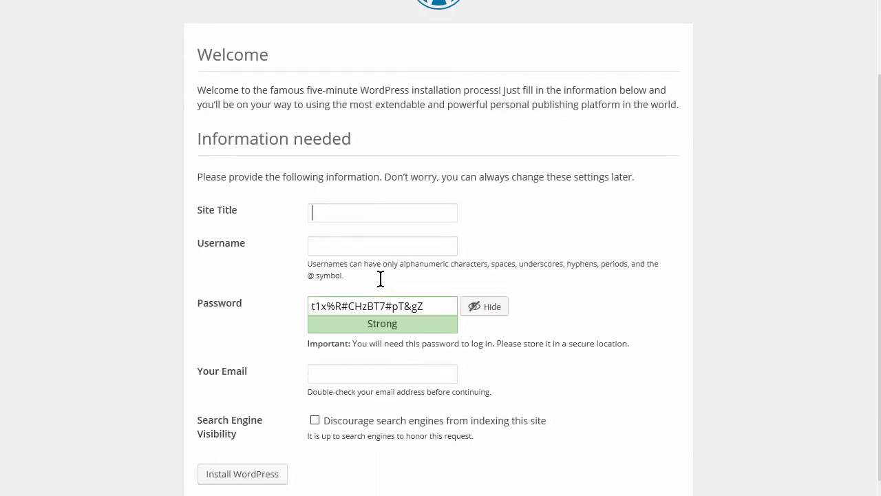
text(Te)
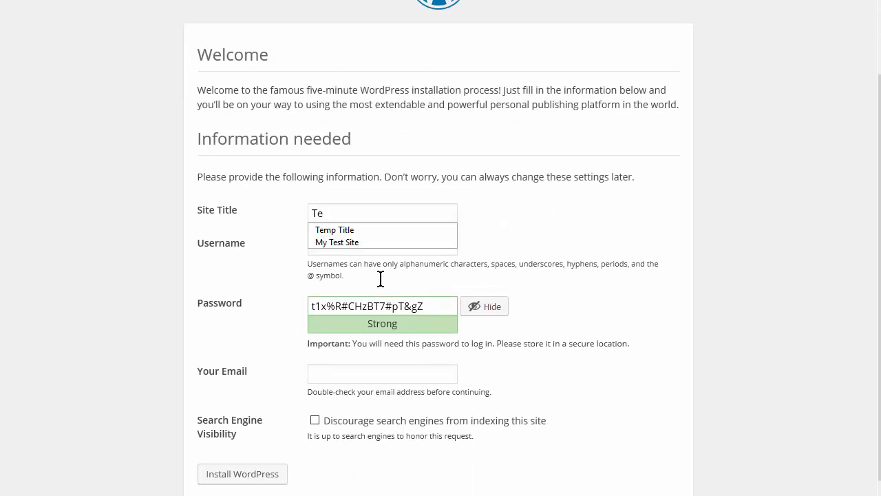
text(st a)
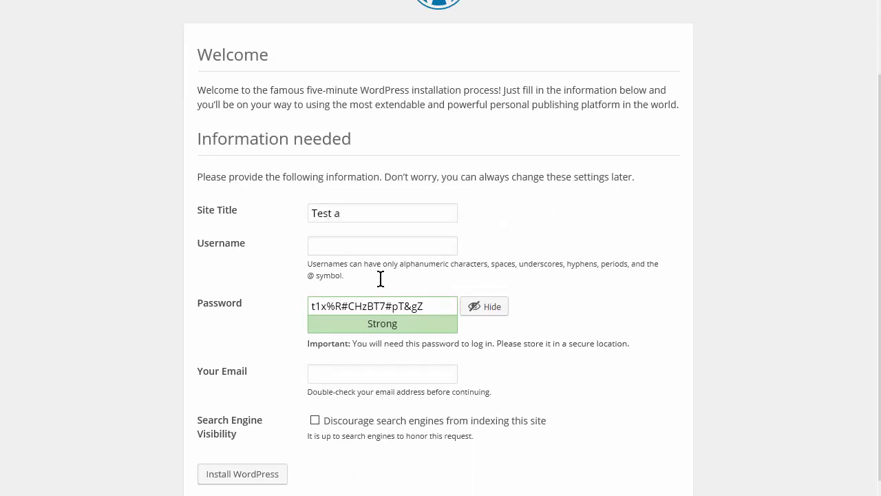
text(r)
scroll(413, 259, down, 1)
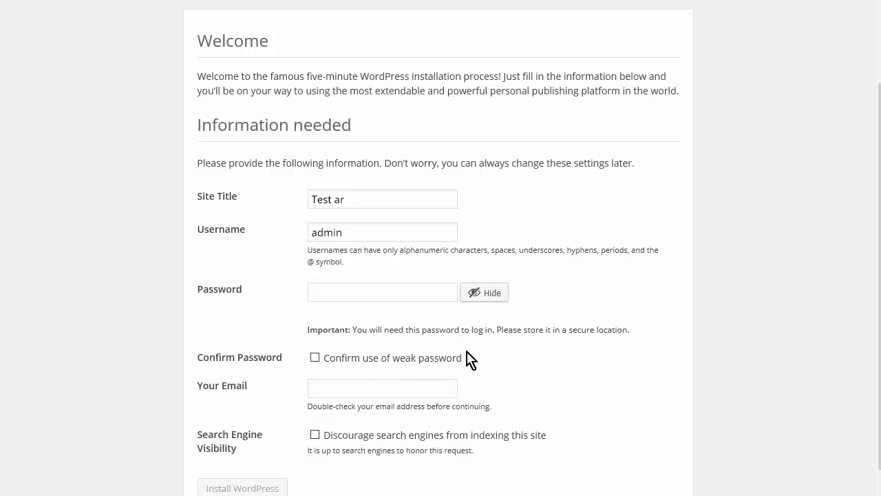
scroll(468, 358, down, 1)
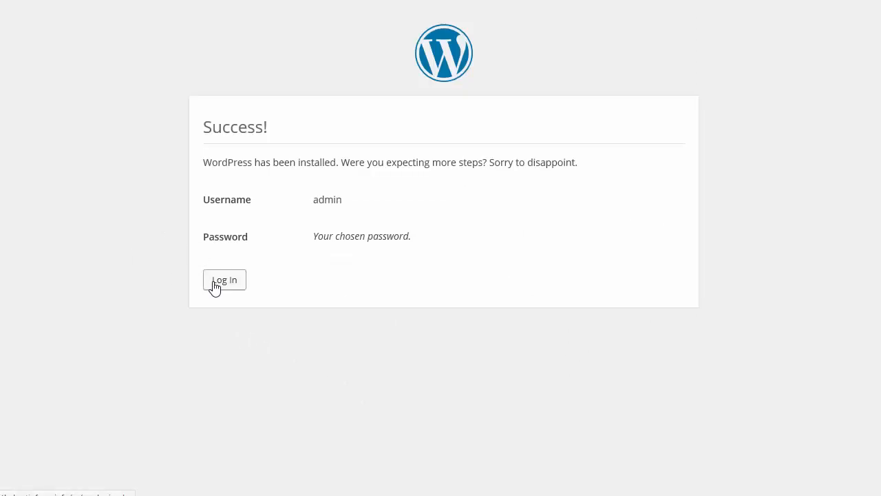
Log in to the new WordPress site as admin with the account password
click(210, 283)
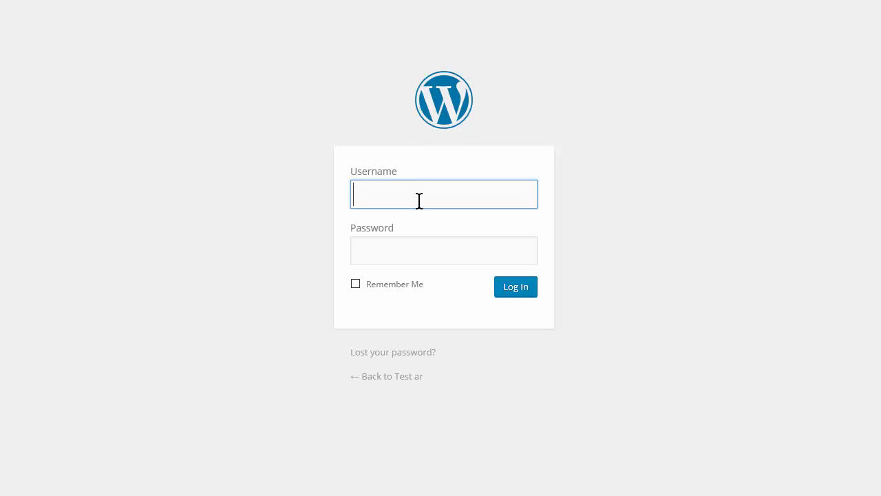
text(ad)
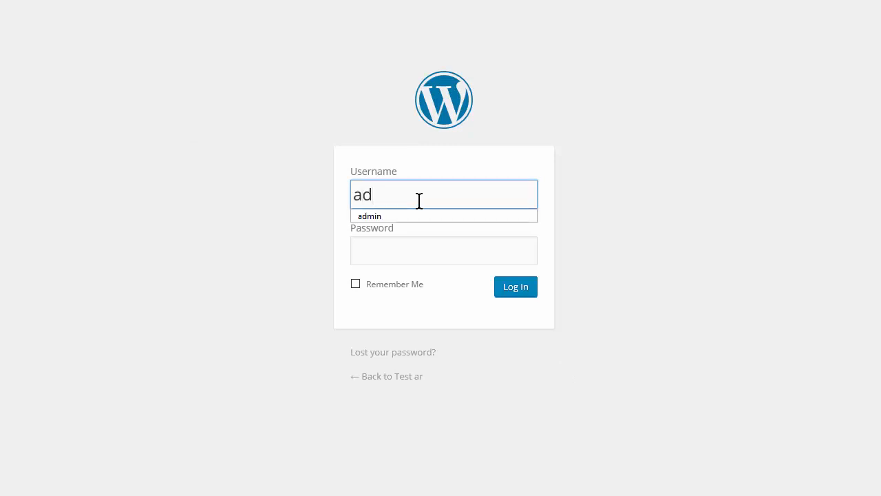
text(min)
key(Tab)
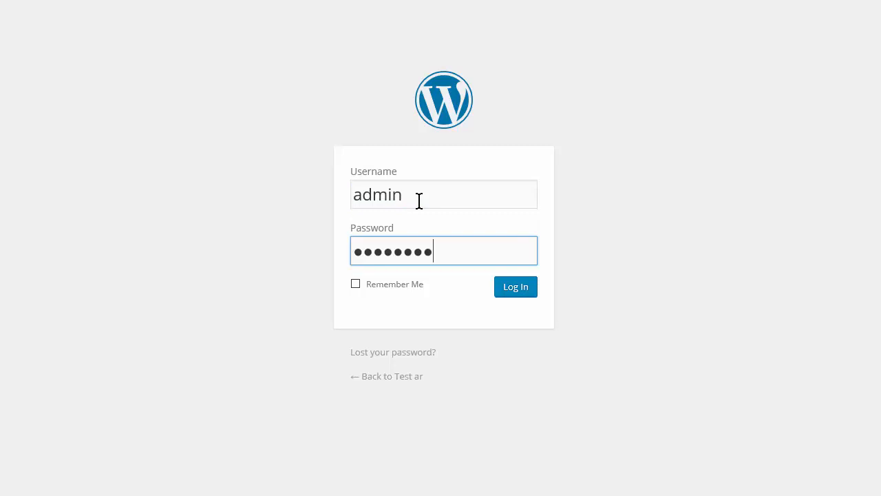
key(Return)
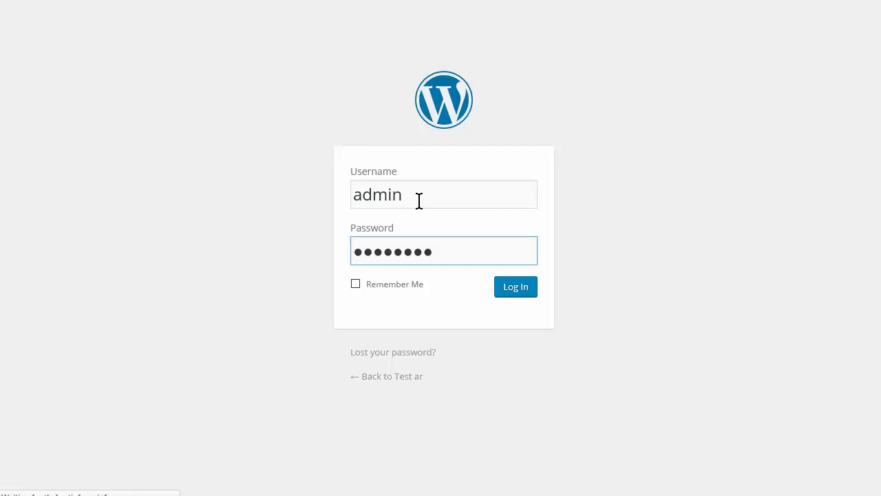